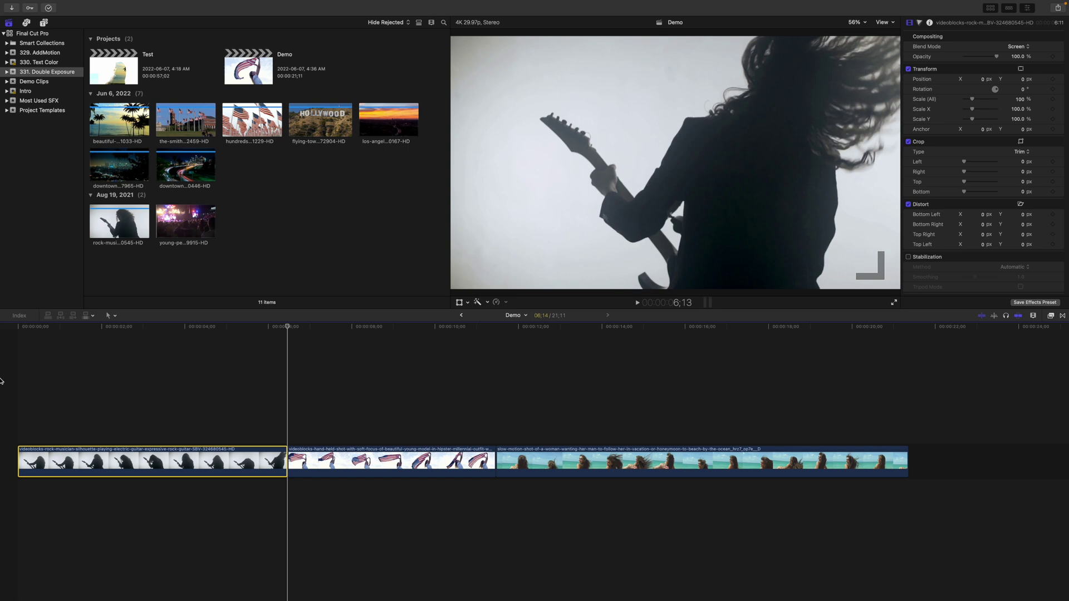
Return the playhead to the Demo timeline's start and show the guitarist clip's color settings.
key(Home)
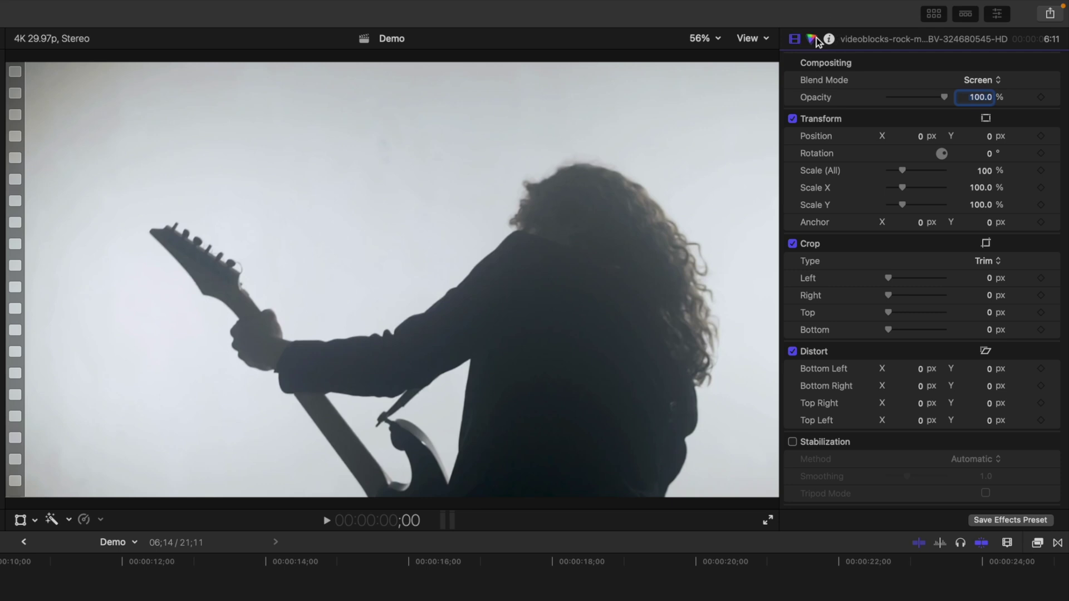
click(816, 38)
Add Color Wheels to the guitarist clip, raising Highlights, lowering Shadows and tweaking Midtones brightness.
click(867, 62)
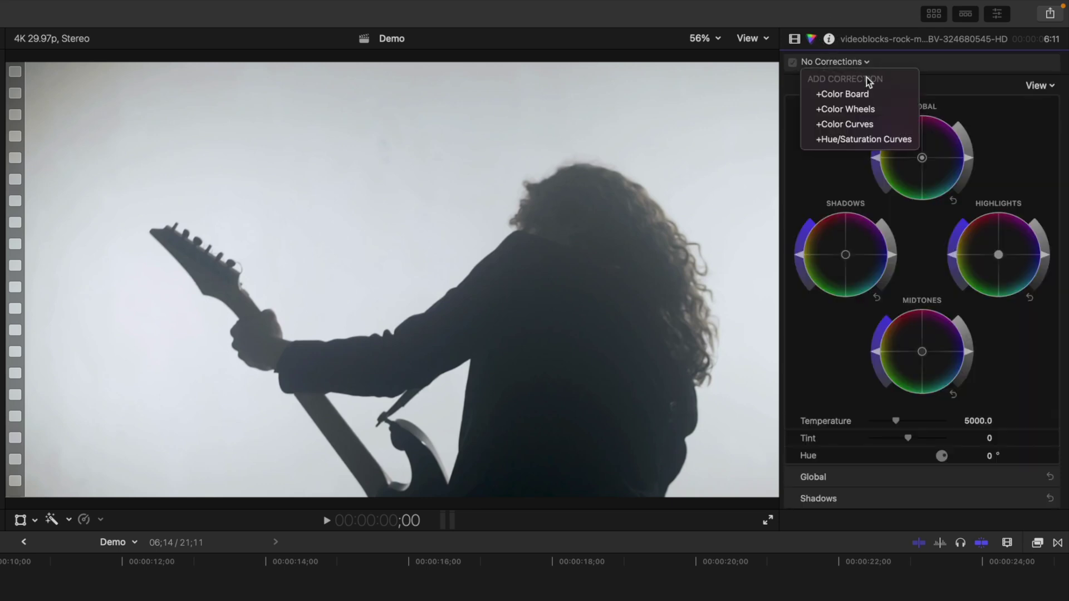
click(872, 109)
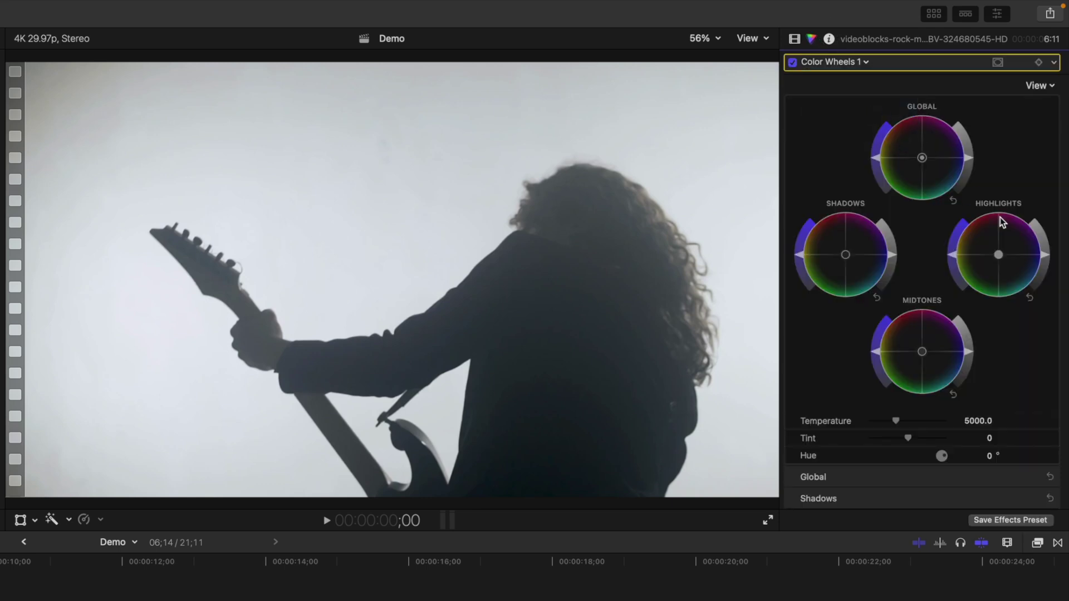
drag(1044, 255, 1035, 219)
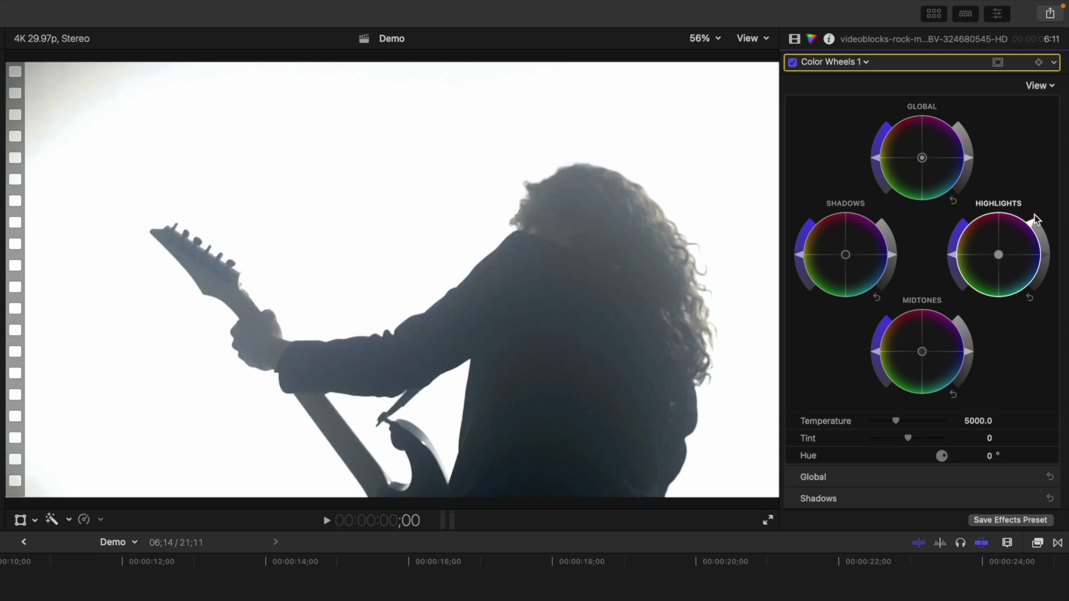
drag(1032, 225, 1033, 221)
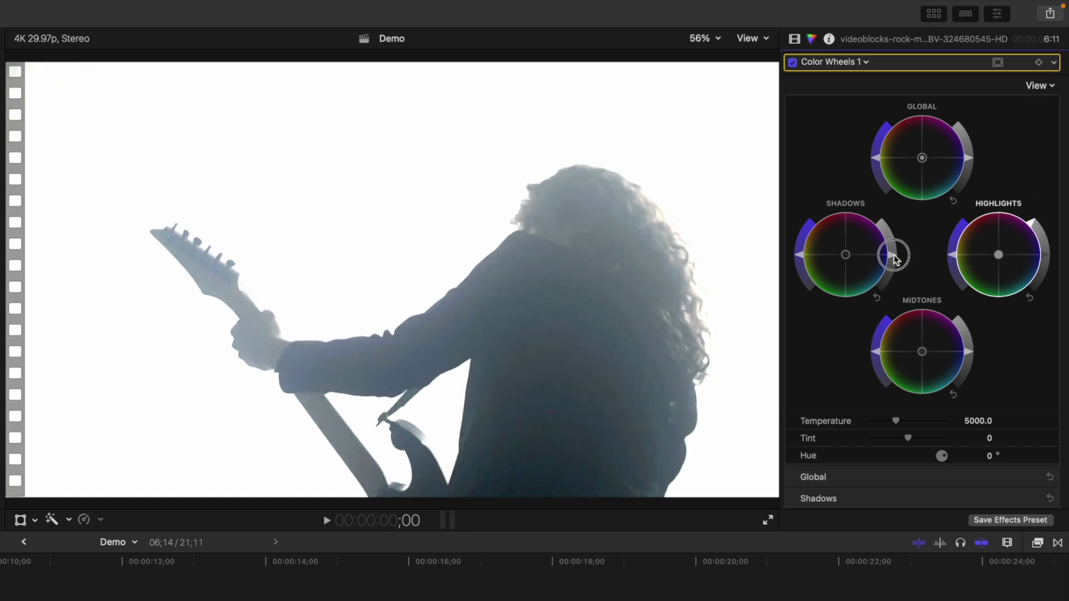
drag(893, 258, 878, 292)
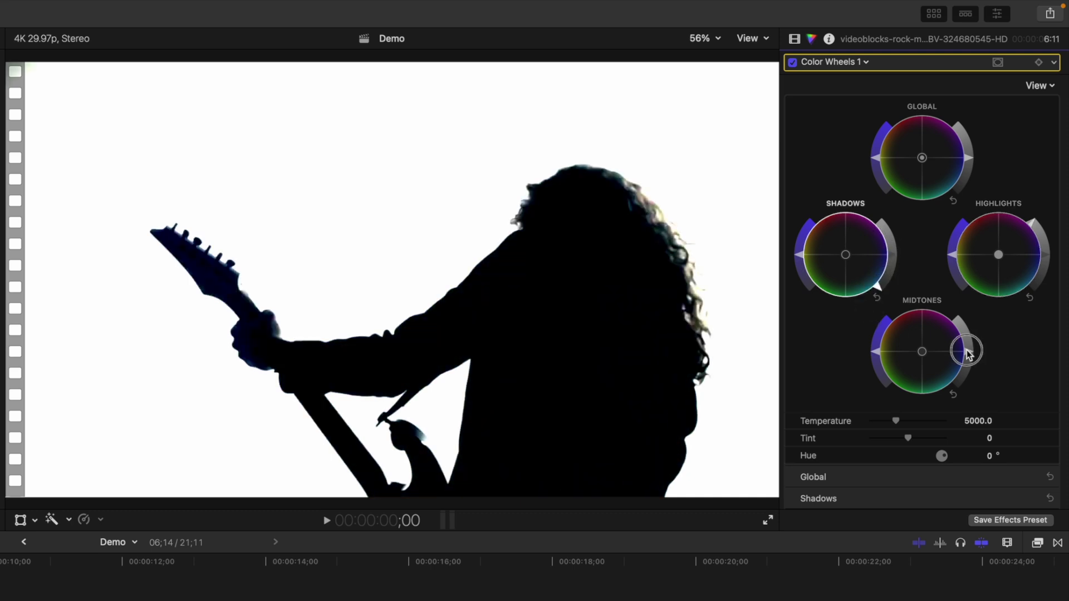
mouse_move(968, 353)
mouse_down()
mouse_move(964, 402)
mouse_move(968, 374)
mouse_up()
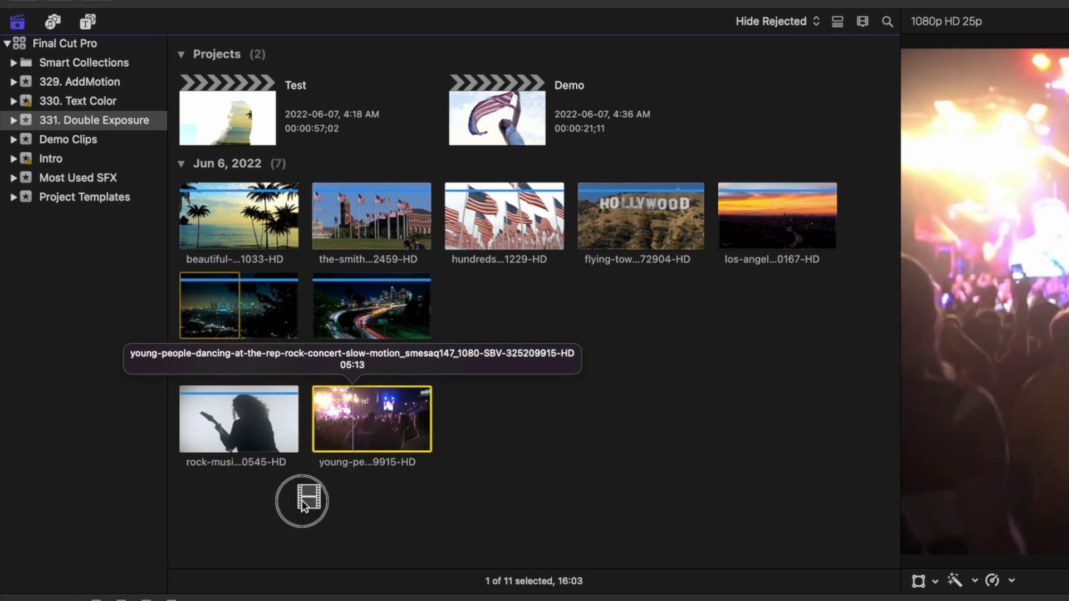
Stack the crowd clip above the guitarist, trim it to match, and set Blend Mode to Screen.
drag(349, 432, 24, 239)
key(alt+bracketright)
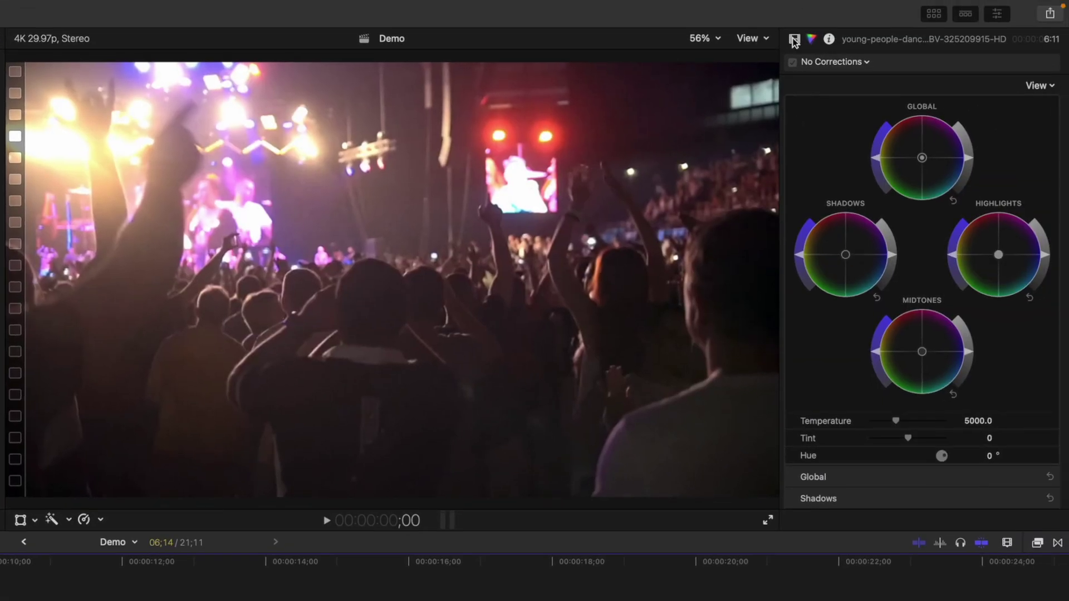
click(794, 41)
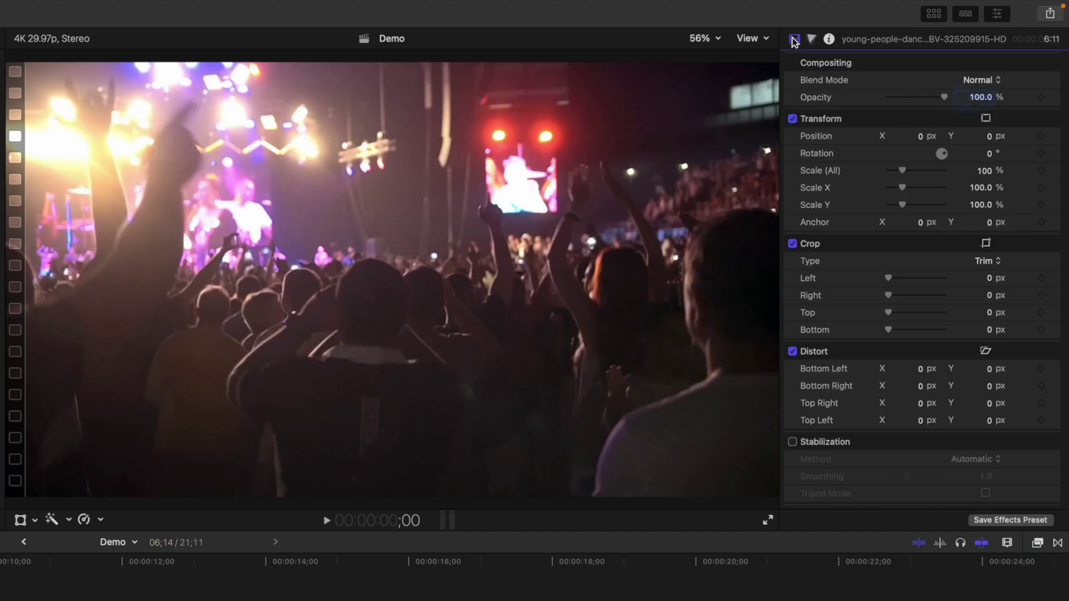
click(982, 81)
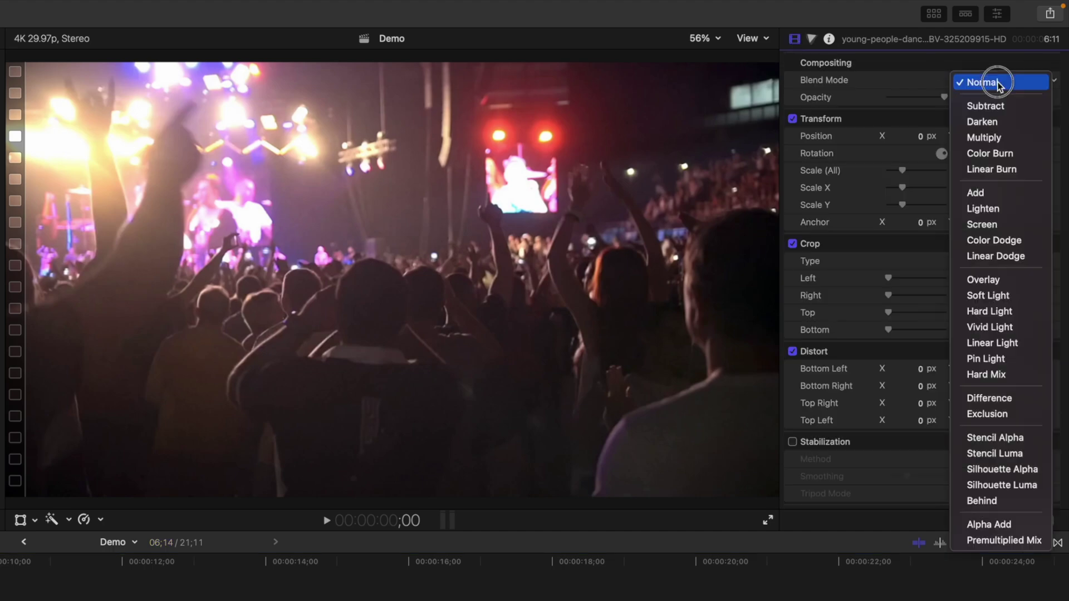
click(1036, 226)
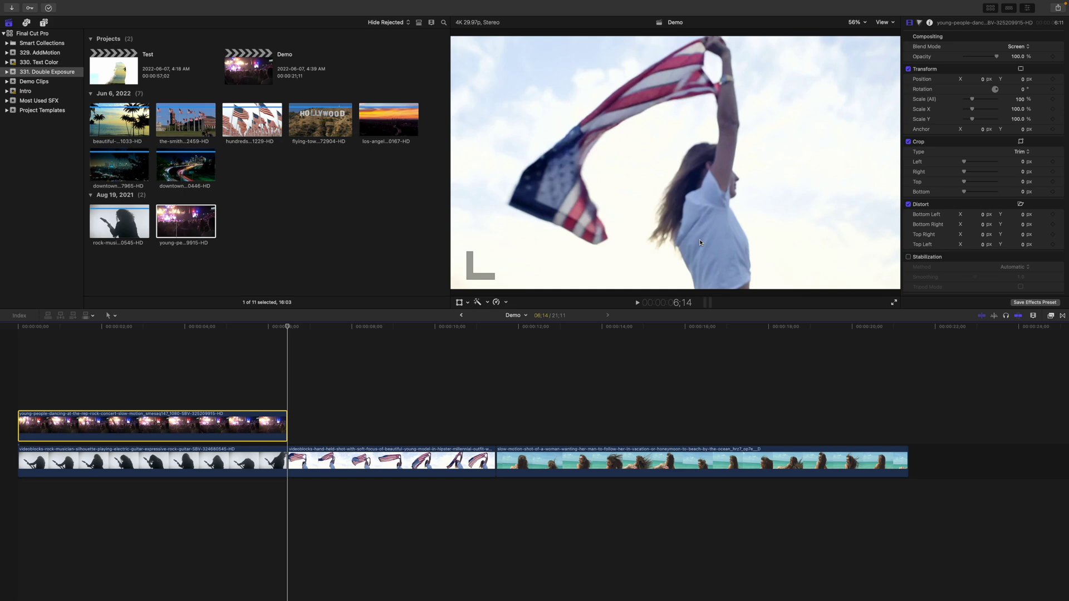
Apply the Luma Keyer from the Keying effects to the flag-waving clip.
key(super+5)
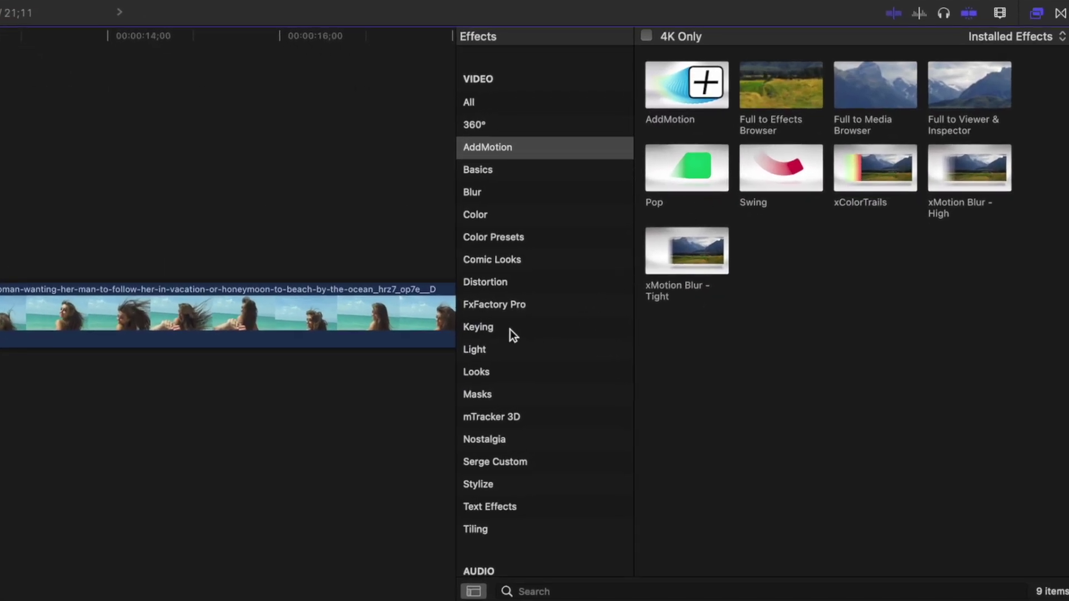
click(508, 330)
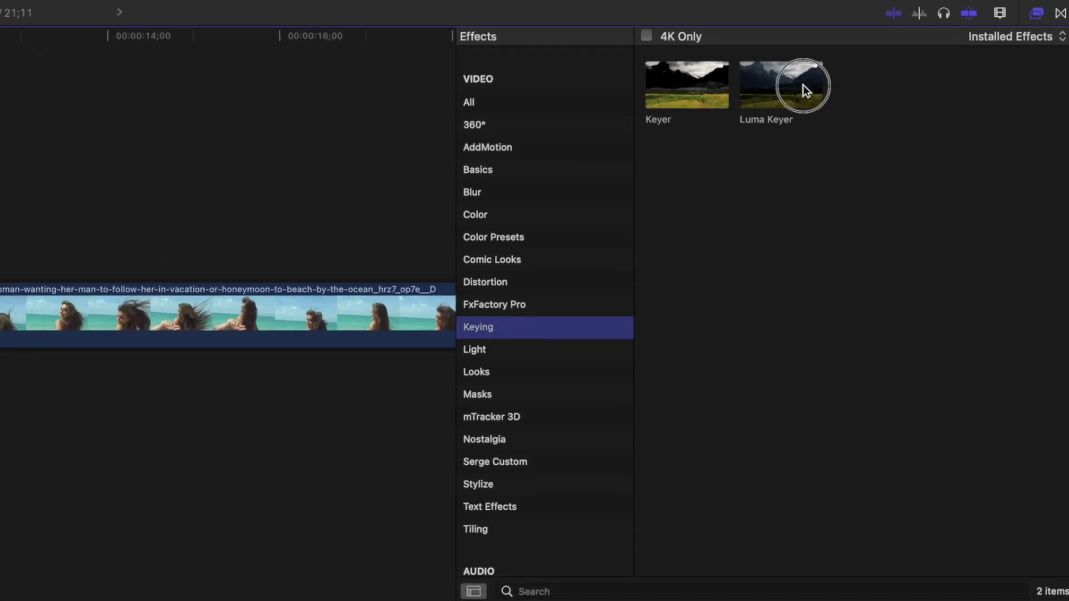
drag(803, 84, 608, 294)
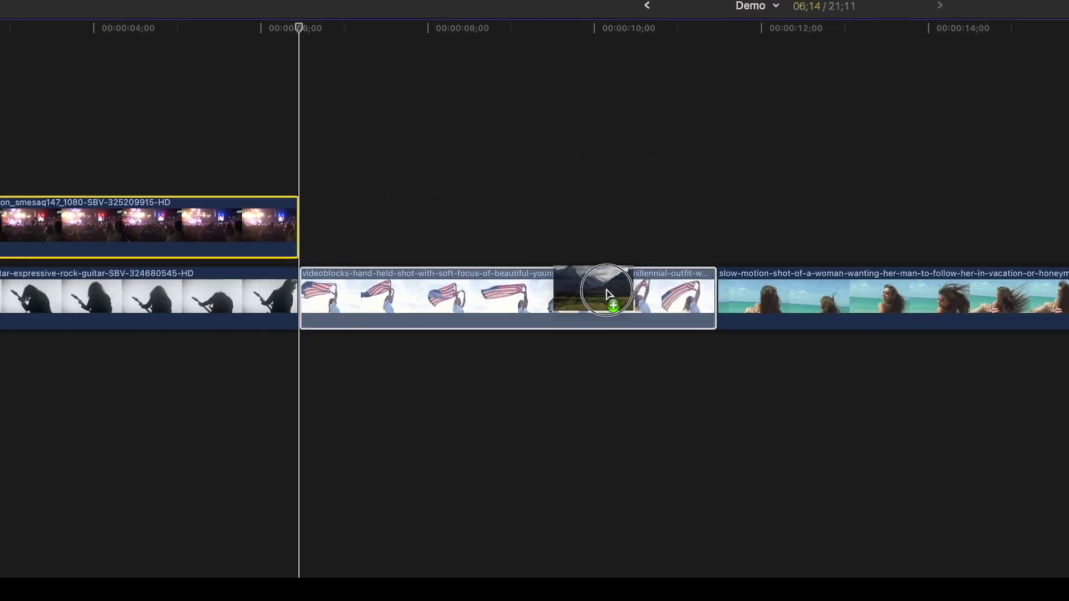
drag(607, 294, 573, 299)
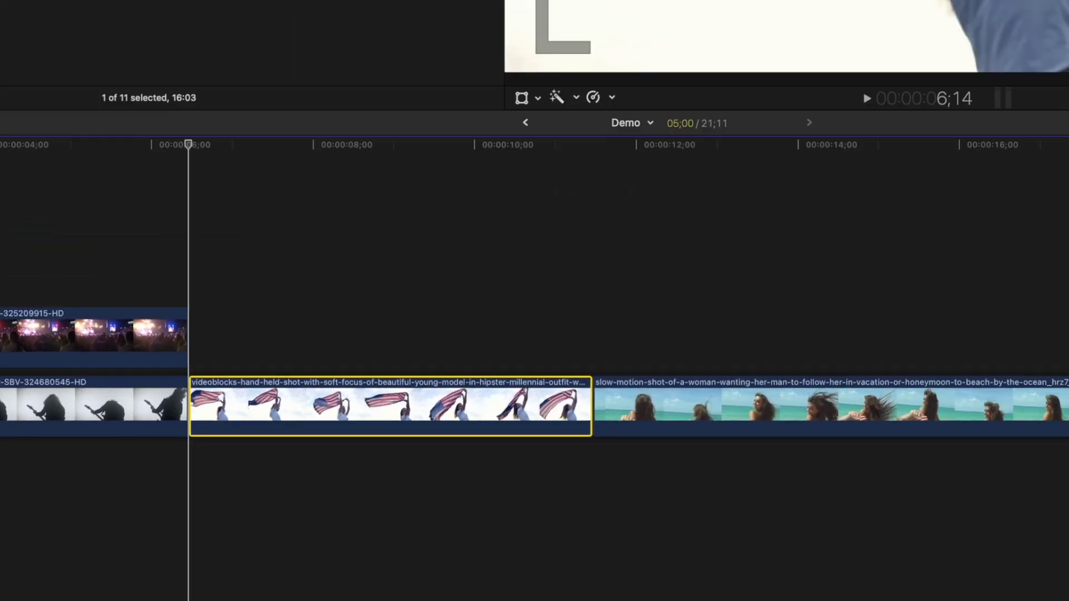
Show the key as a Matte and adjust the Luma black and white points.
click(909, 174)
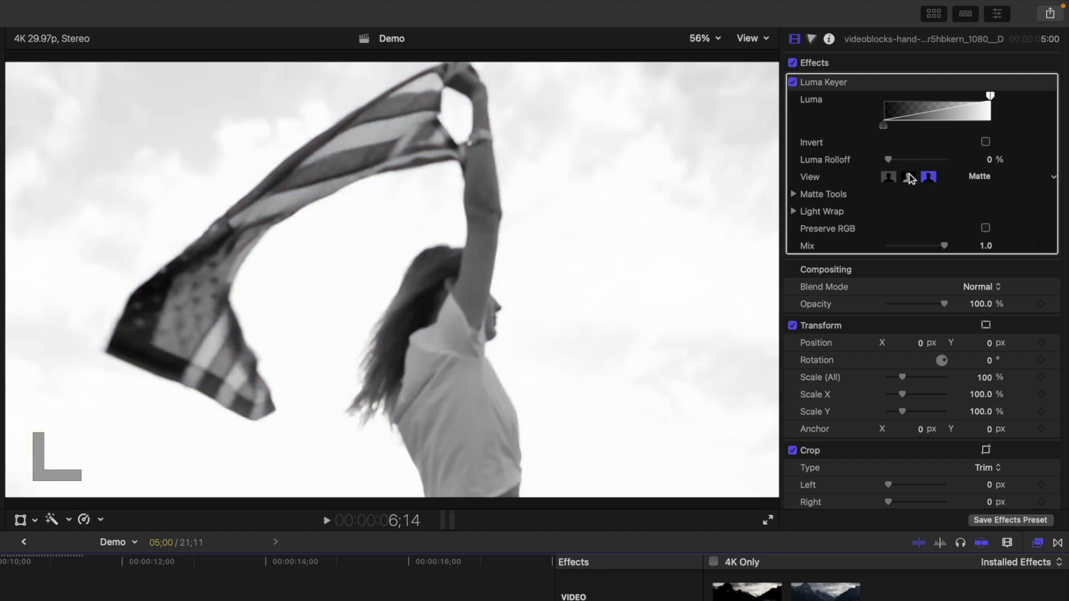
drag(883, 125, 954, 130)
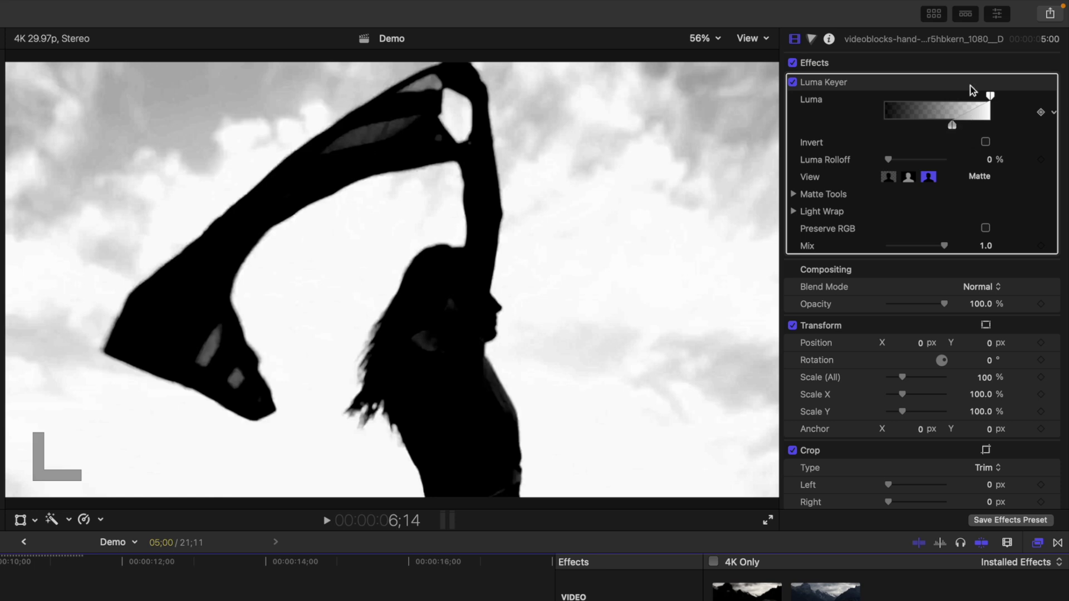
drag(990, 97, 975, 99)
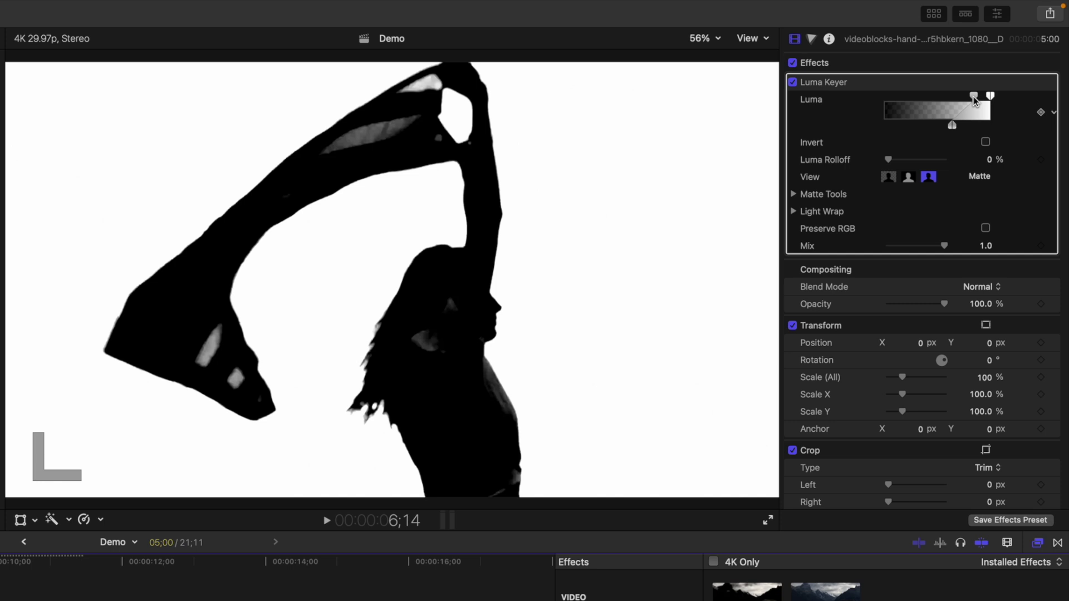
drag(974, 99, 960, 99)
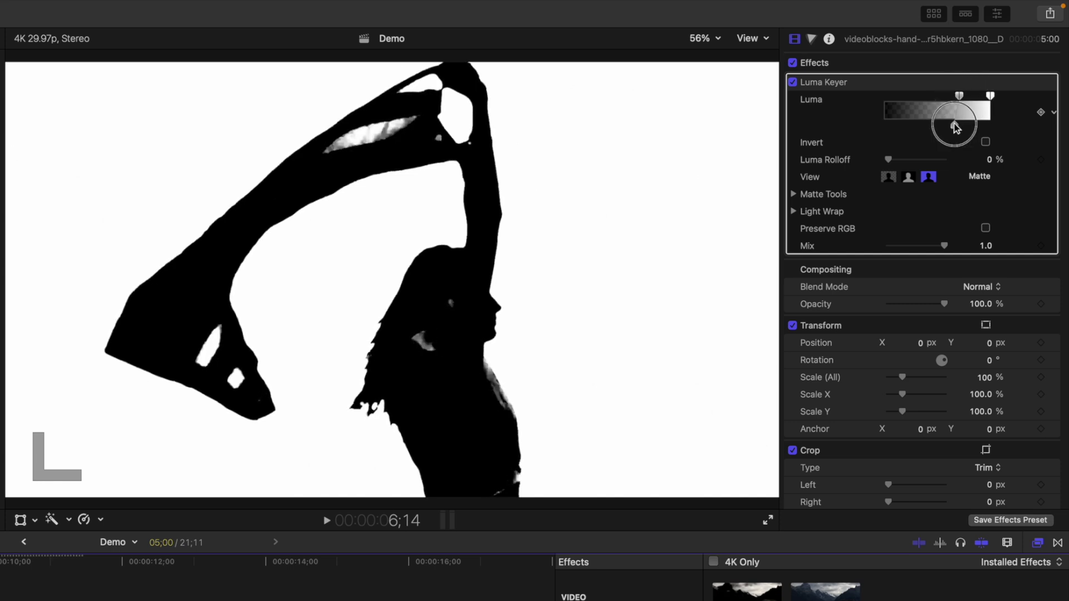
drag(953, 123, 960, 99)
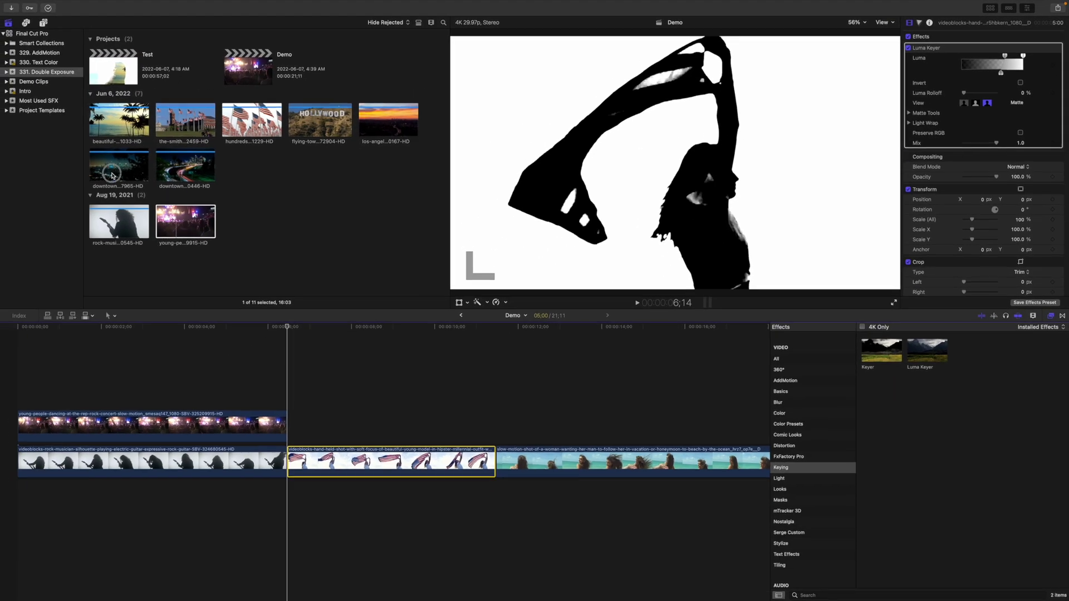
mouse_move(119, 165)
mouse_down()
mouse_move(303, 378)
mouse_move(303, 426)
mouse_up()
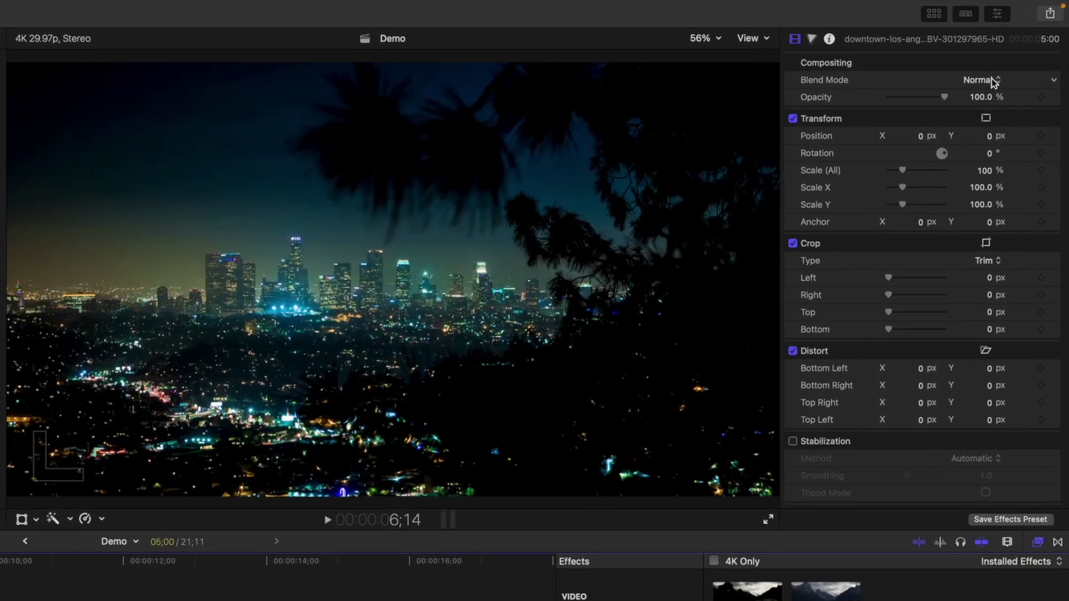
click(1018, 46)
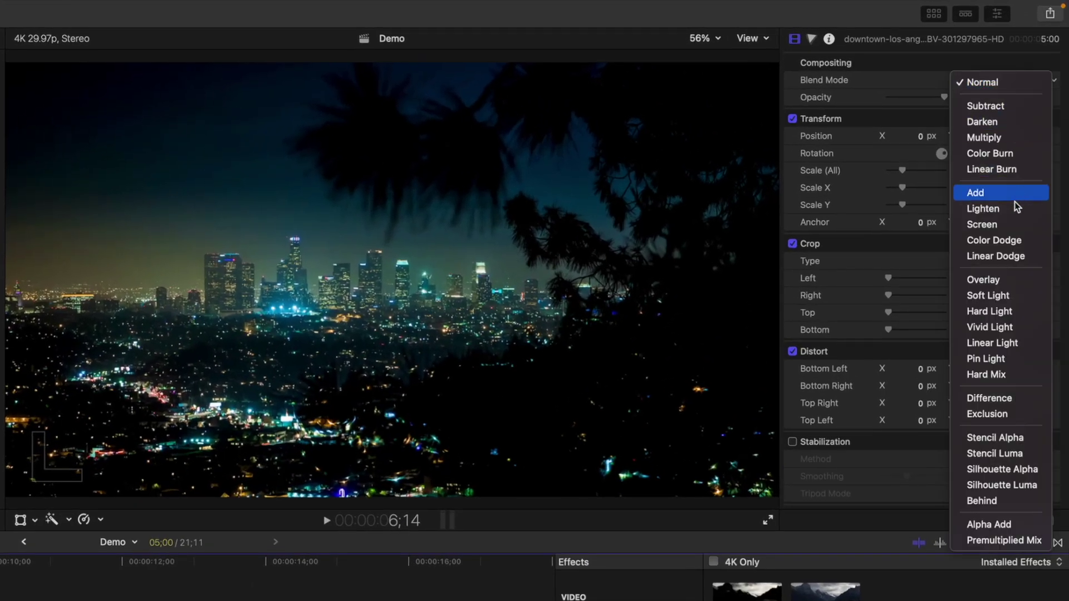
click(1013, 225)
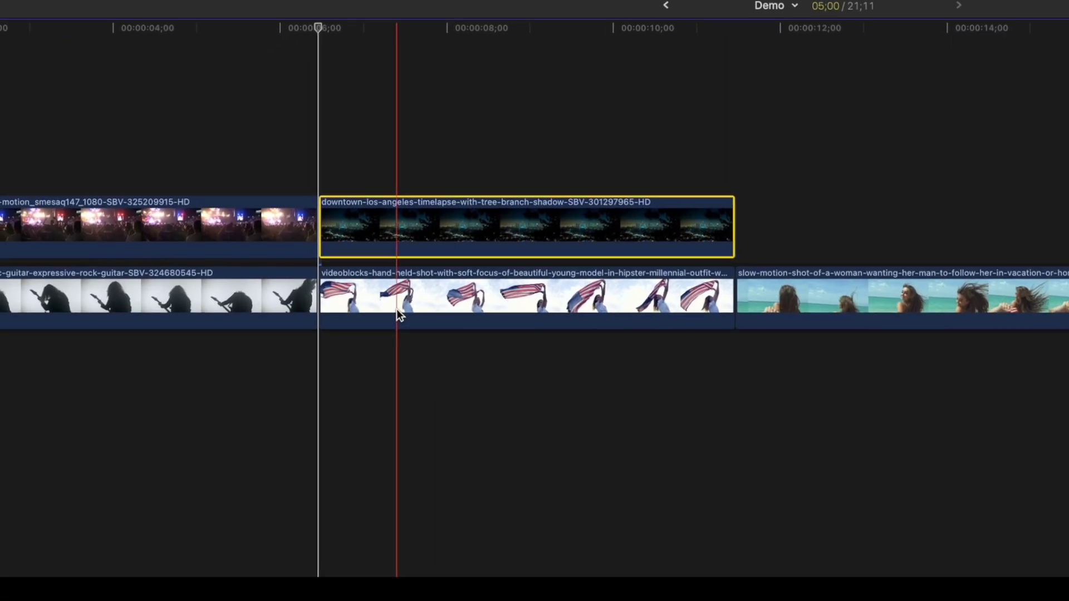
click(397, 309)
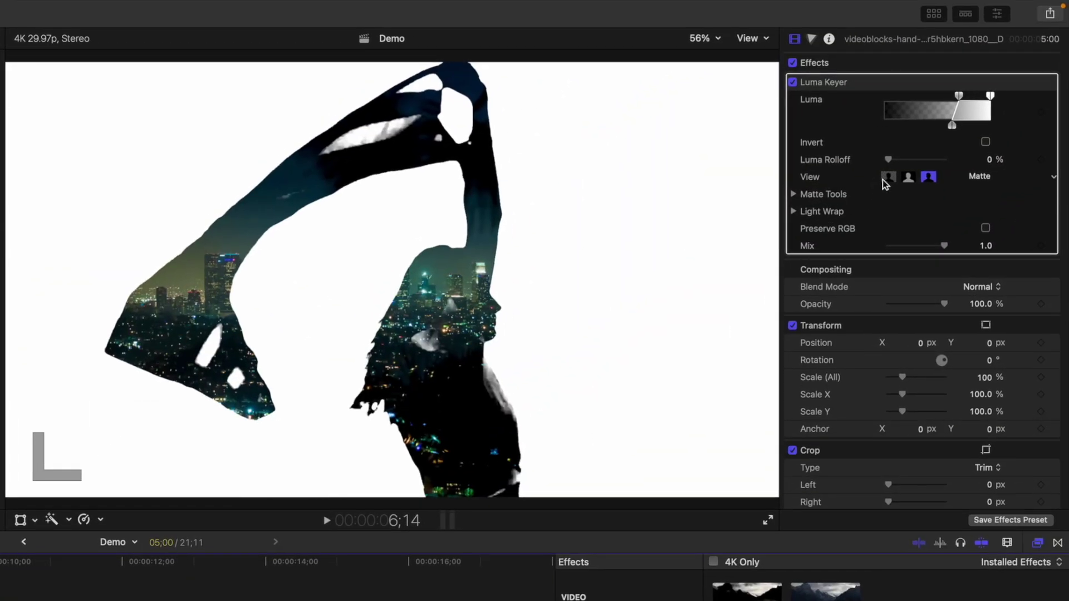
click(888, 178)
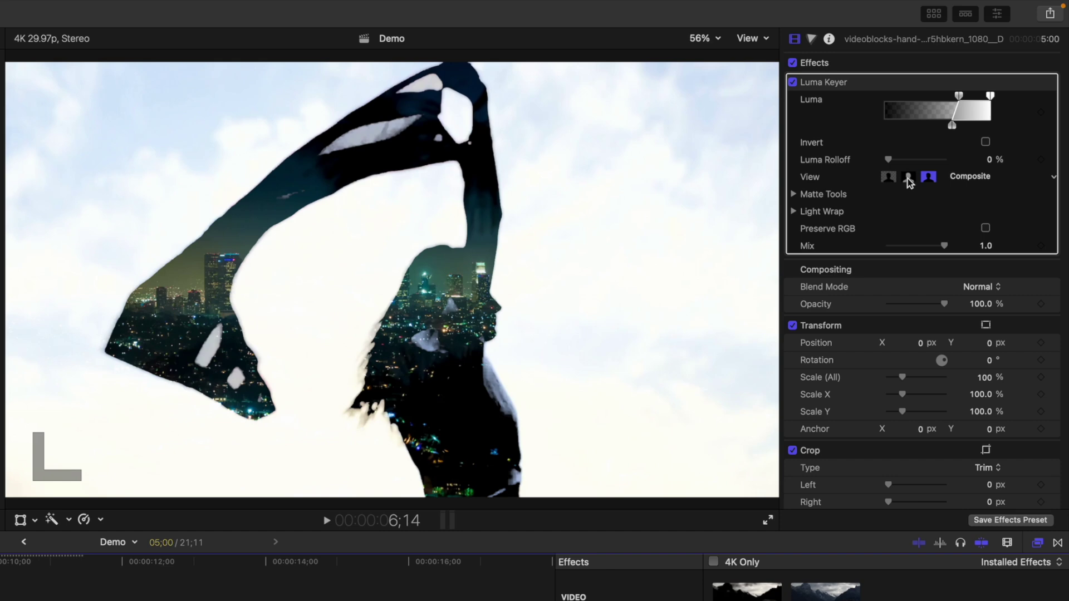
click(908, 178)
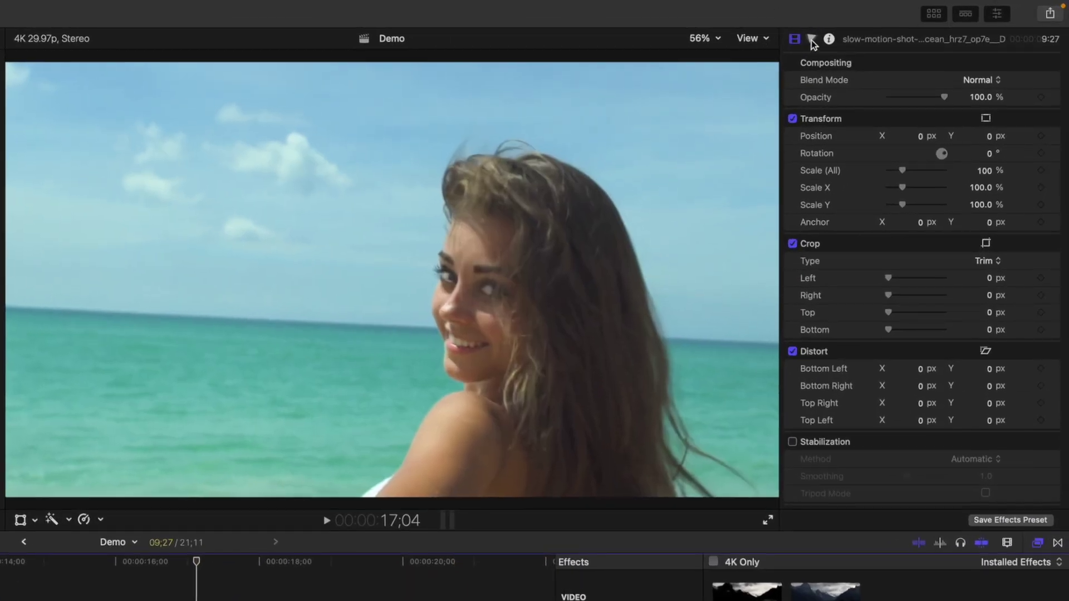
Add Hue/Saturation Curves to the beach clip and raise the sampled sky blue on HUE vs LUMA.
click(813, 39)
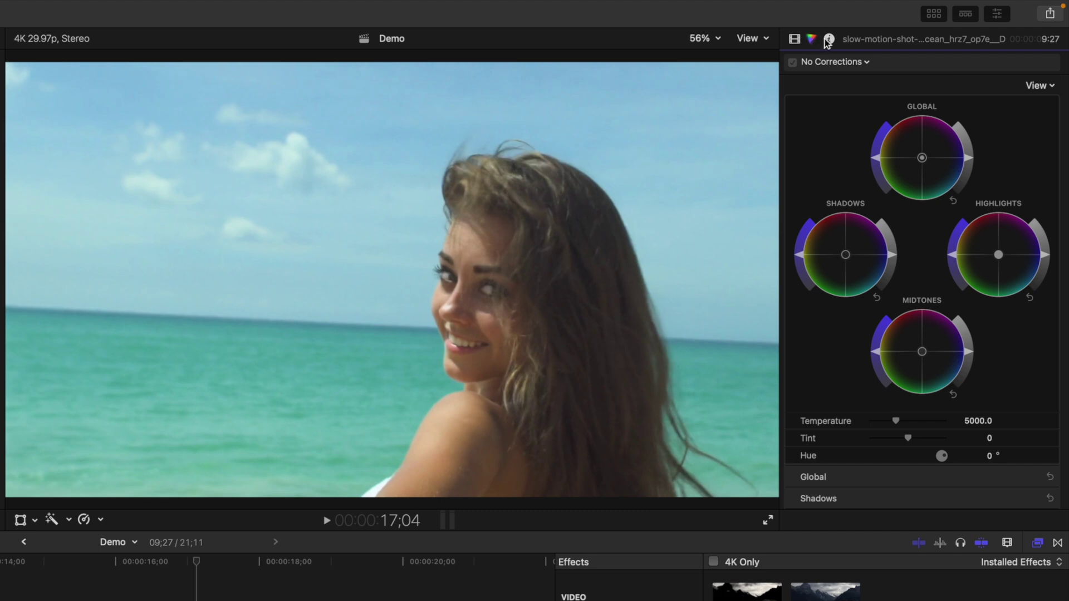
click(866, 62)
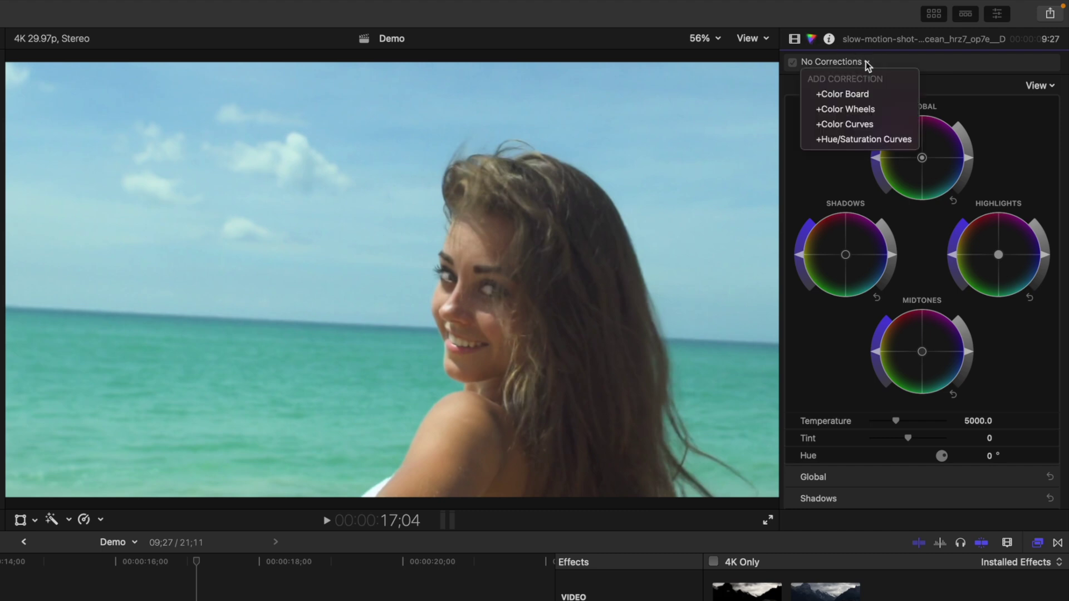
click(848, 138)
scroll(883, 206, down, 5)
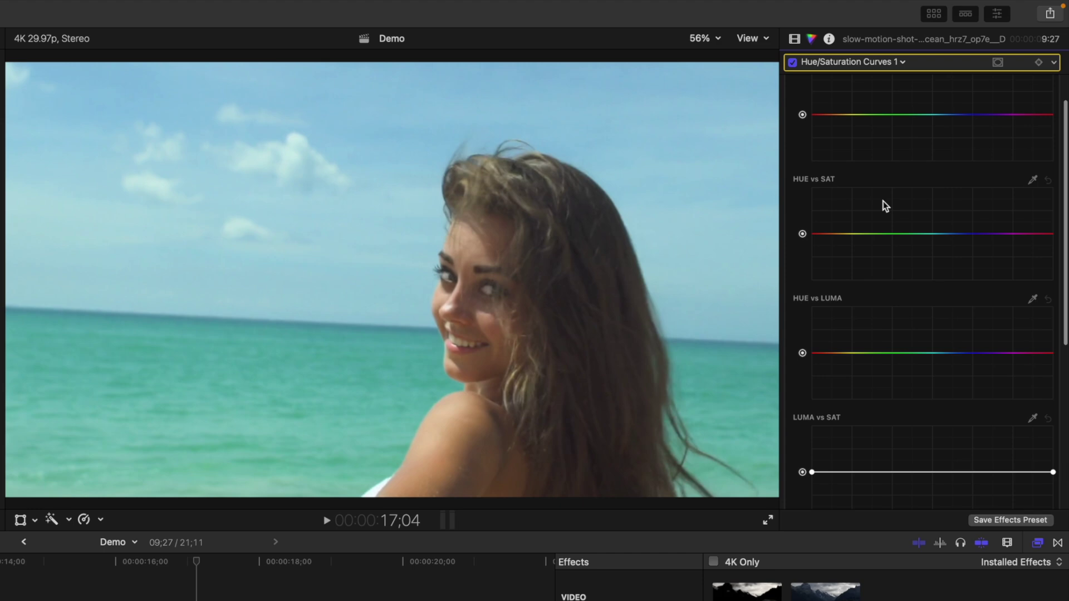
scroll(883, 201, down, 1)
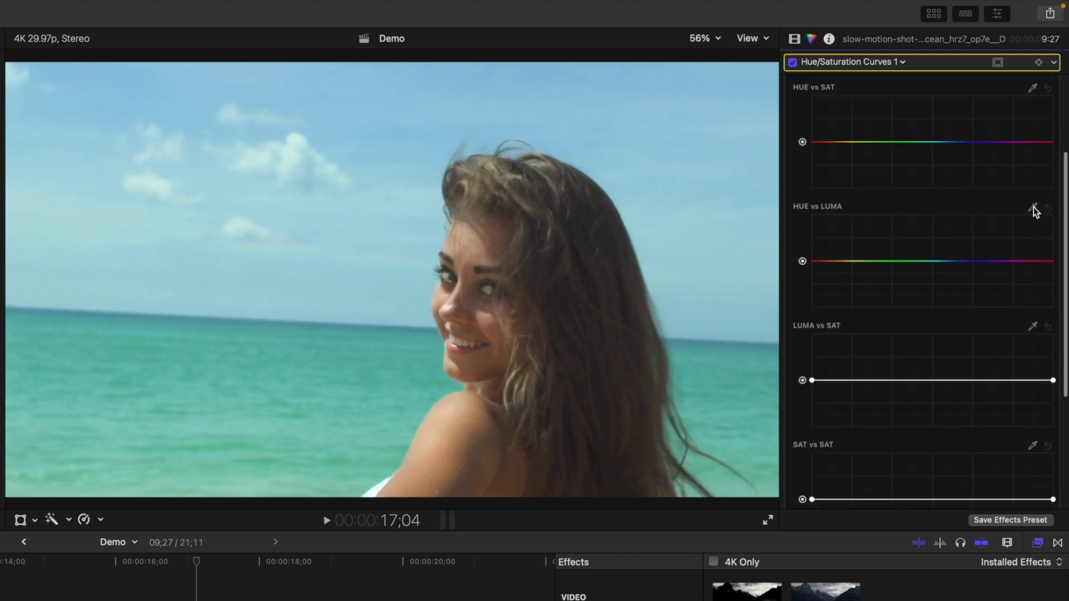
click(675, 163)
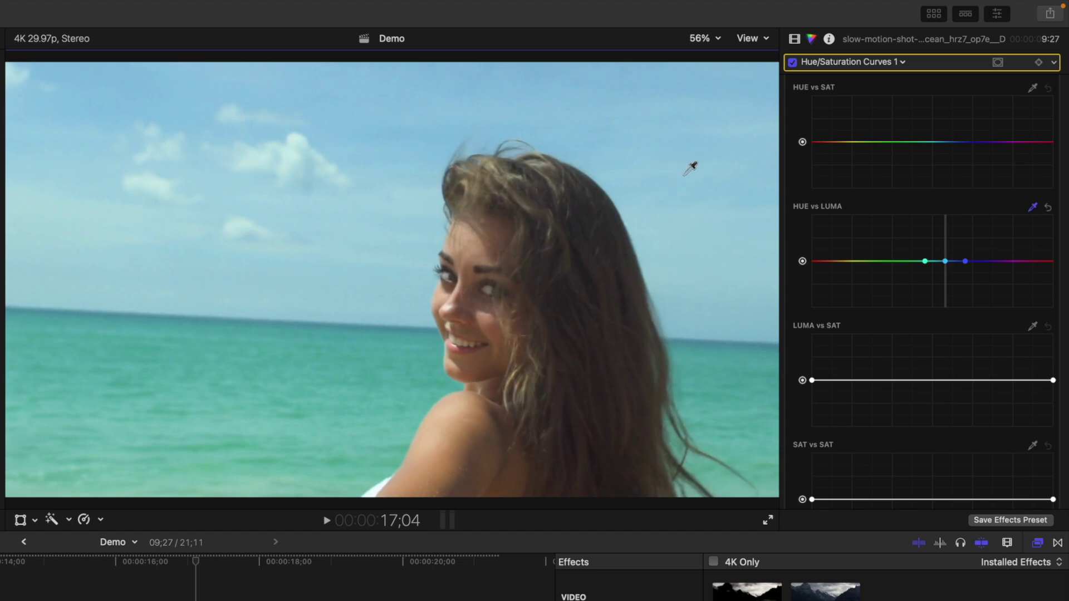
click(947, 263)
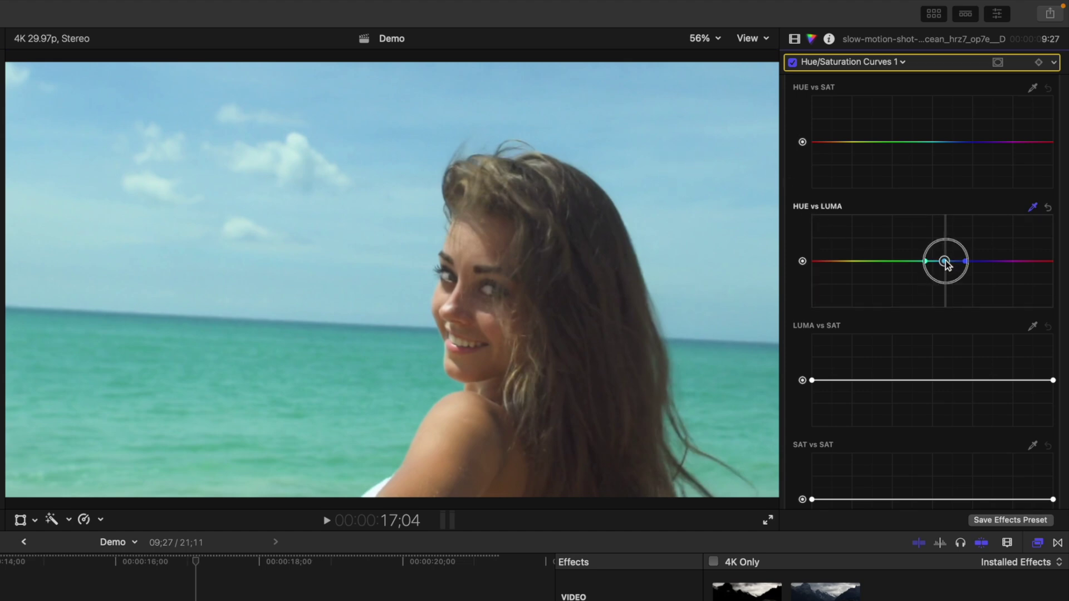
drag(945, 262, 948, 219)
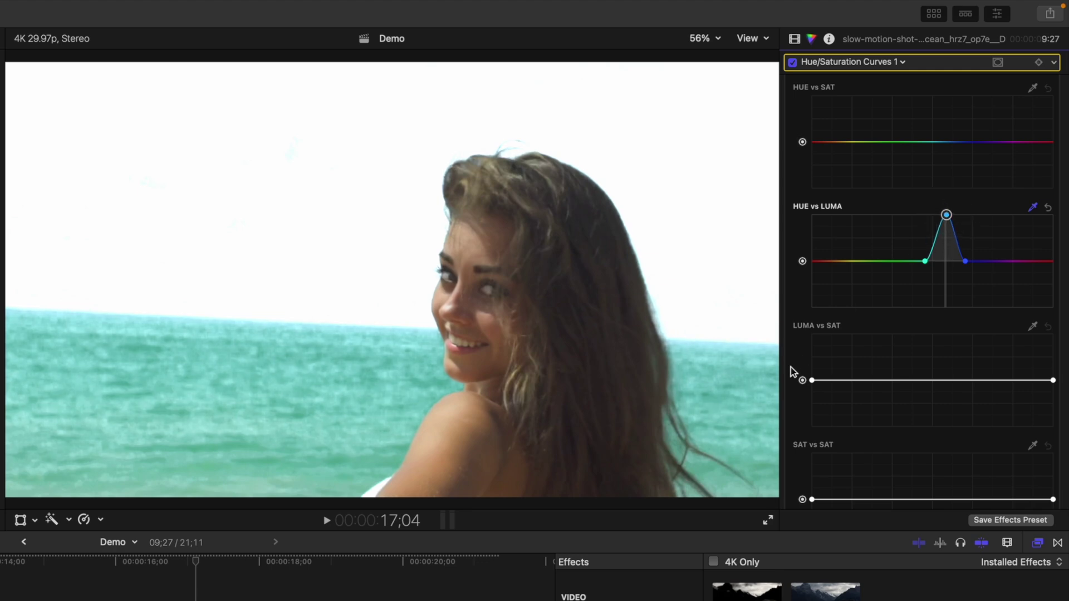
Sample the turquoise sea and lift its HUE vs LUMA point, widening the range.
click(739, 386)
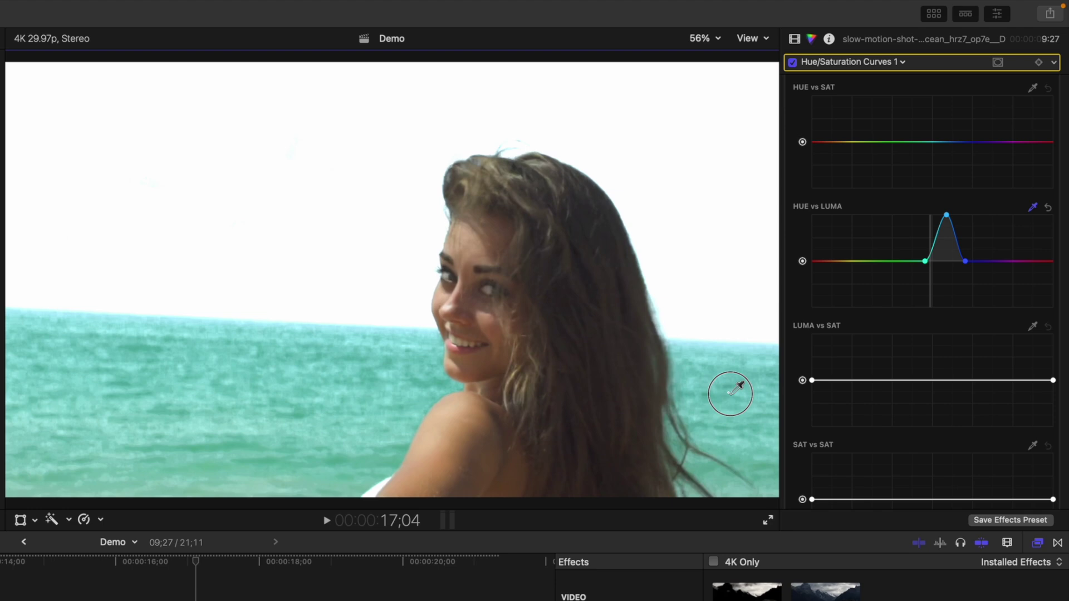
click(932, 256)
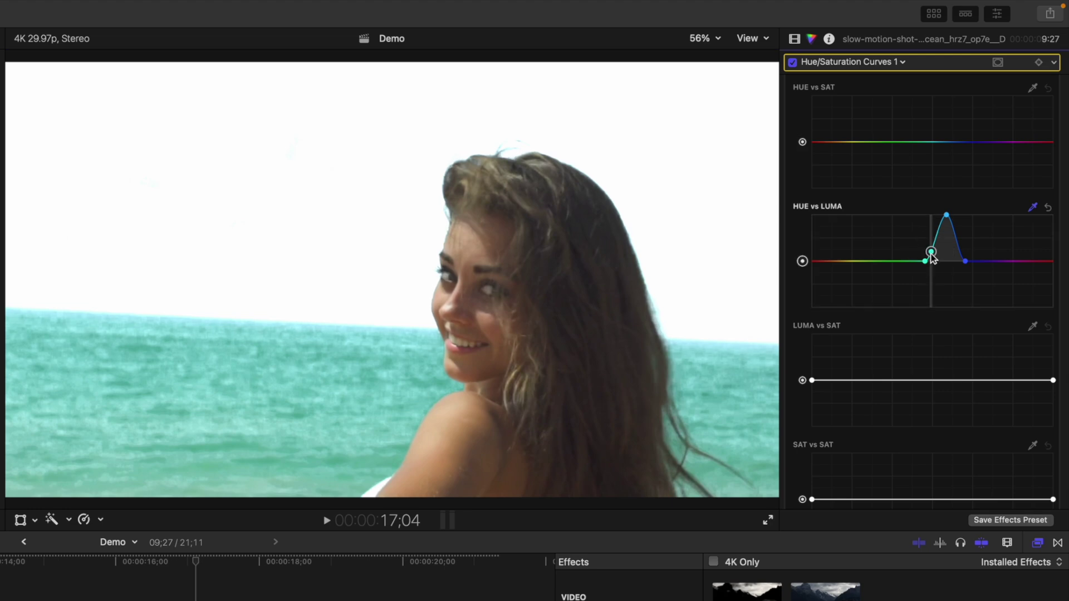
mouse_move(931, 257)
mouse_down()
mouse_move(921, 215)
mouse_move(907, 262)
mouse_up()
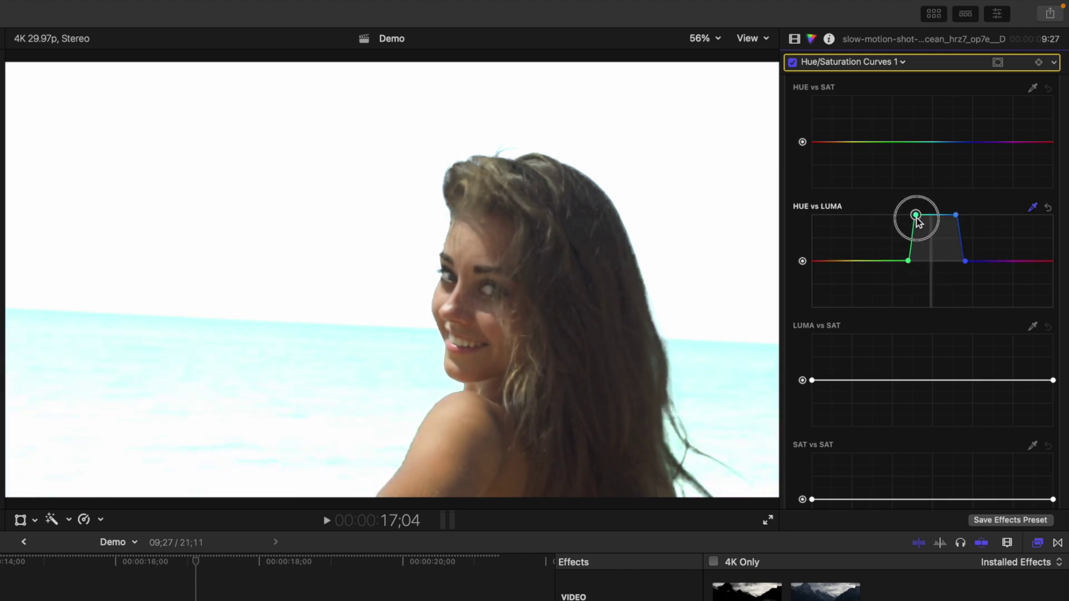
drag(920, 216, 910, 216)
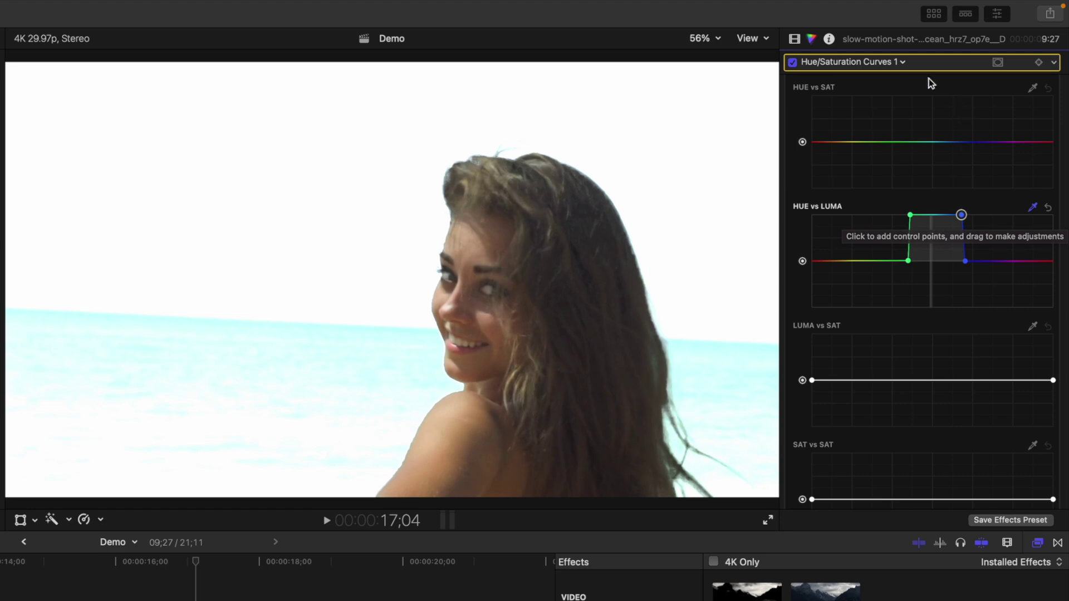
Add Color Wheels to the beach clip, raising Highlights, adjusting Midtones and pulling Shadows down.
click(902, 63)
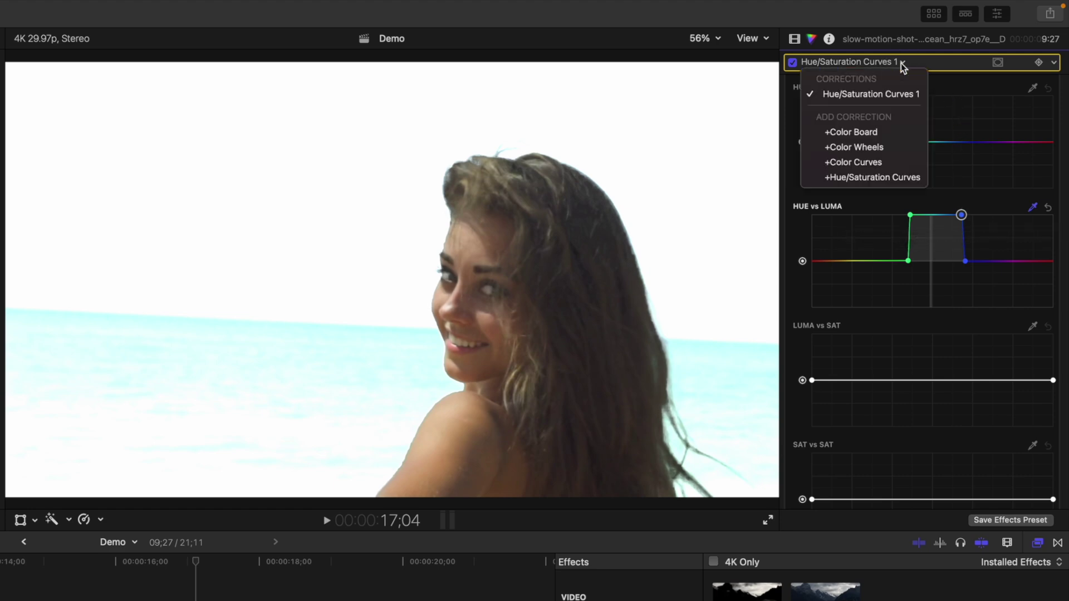
click(895, 149)
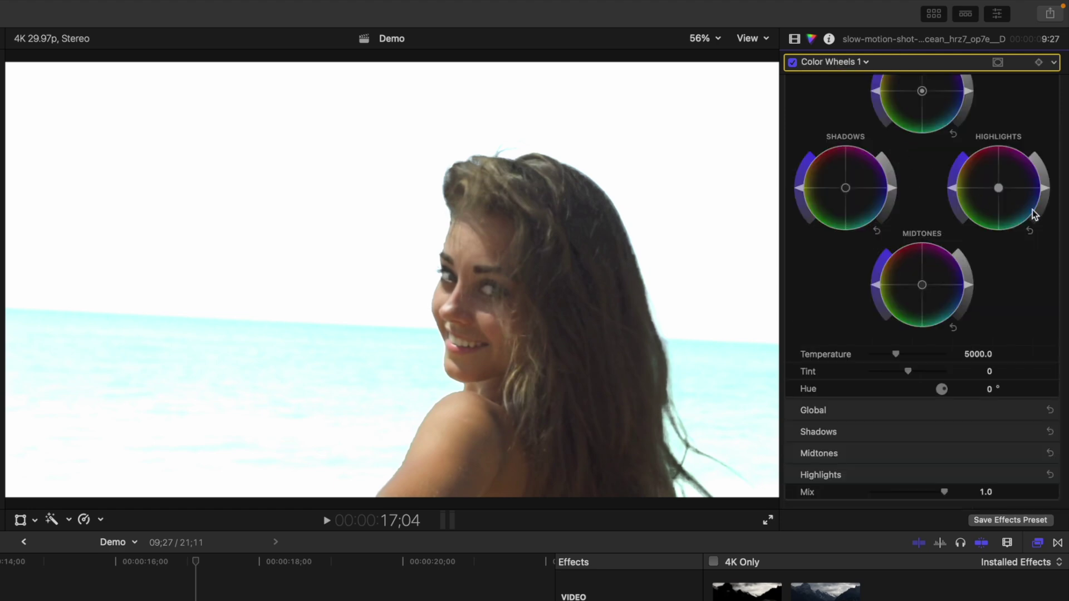
drag(1048, 193, 1043, 155)
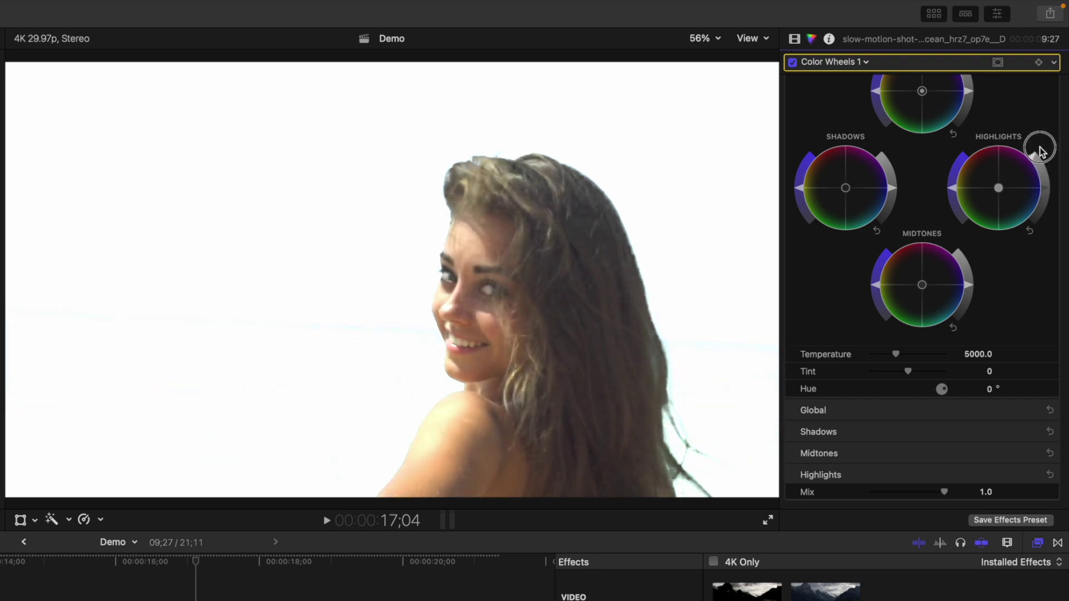
drag(970, 285, 971, 297)
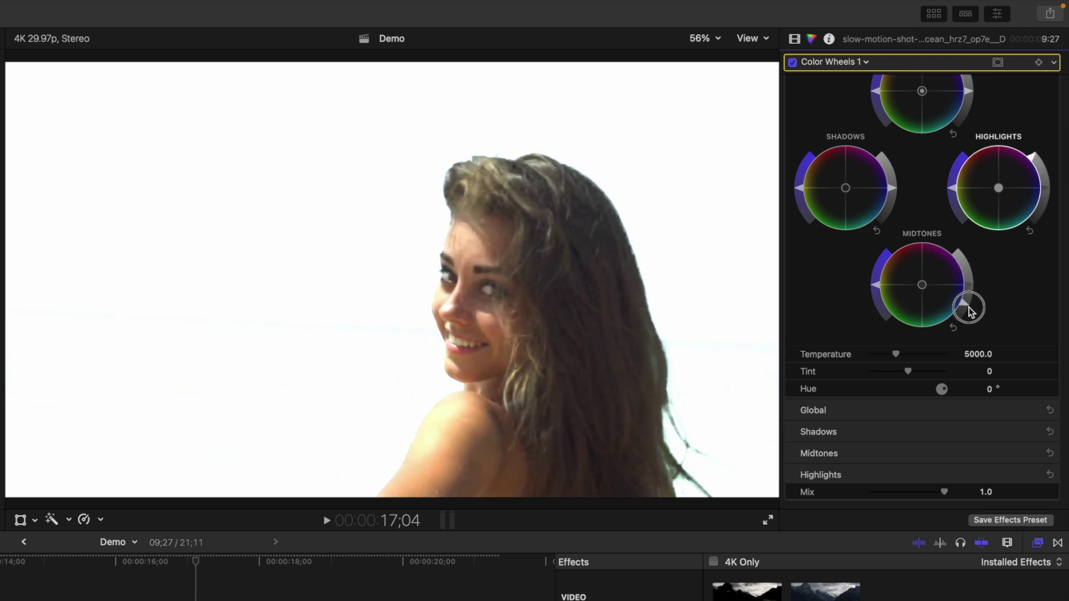
drag(890, 186, 878, 224)
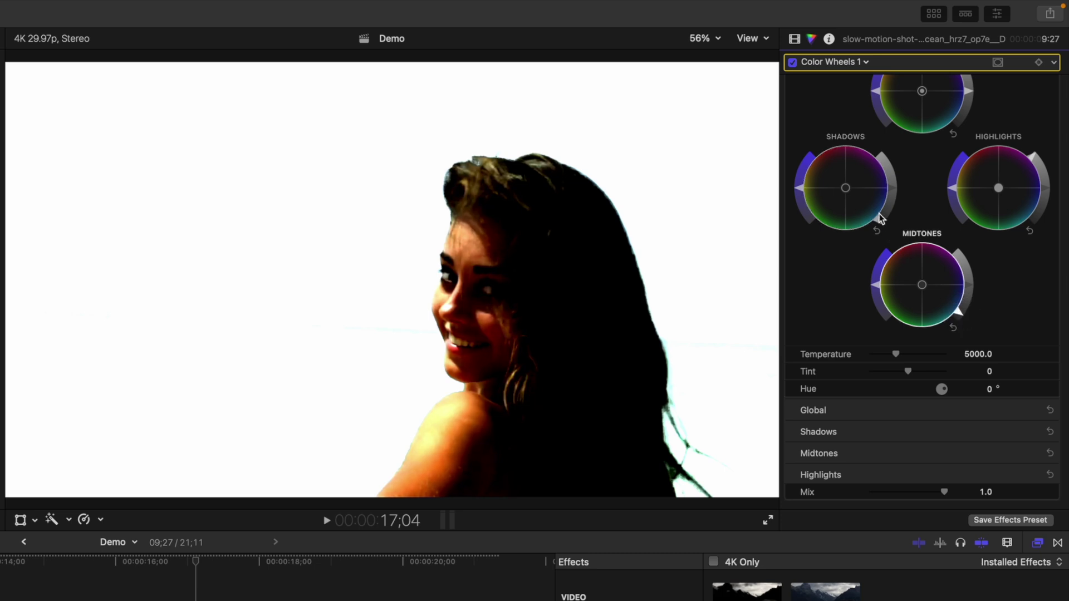
drag(877, 222, 871, 236)
drag(1031, 159, 1030, 146)
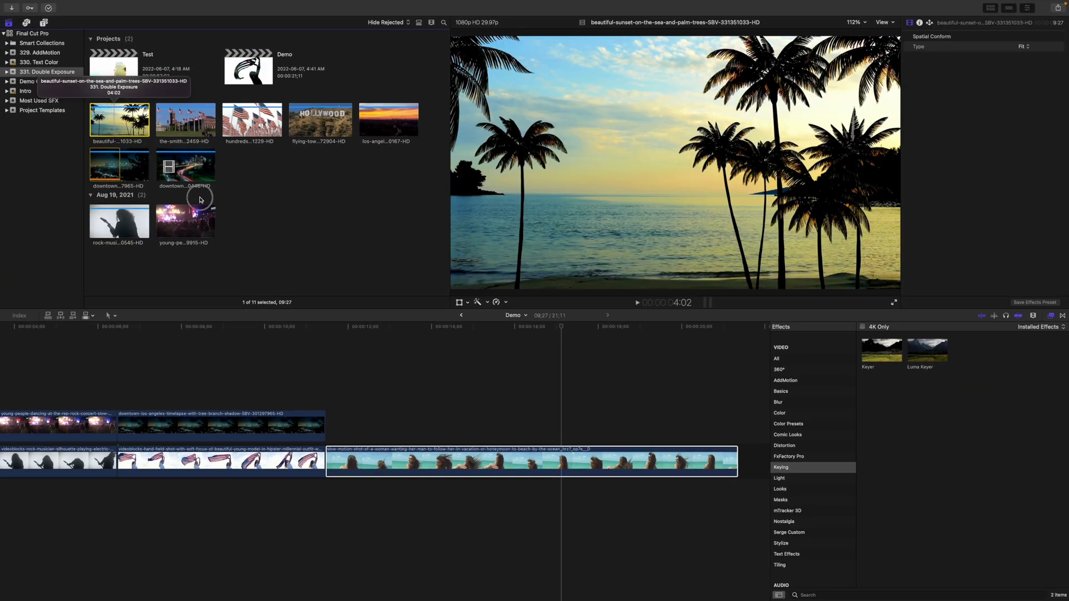
Place the palm-tree sunset clip above the beach woman and set its Blend Mode to Screen.
drag(120, 120, 331, 409)
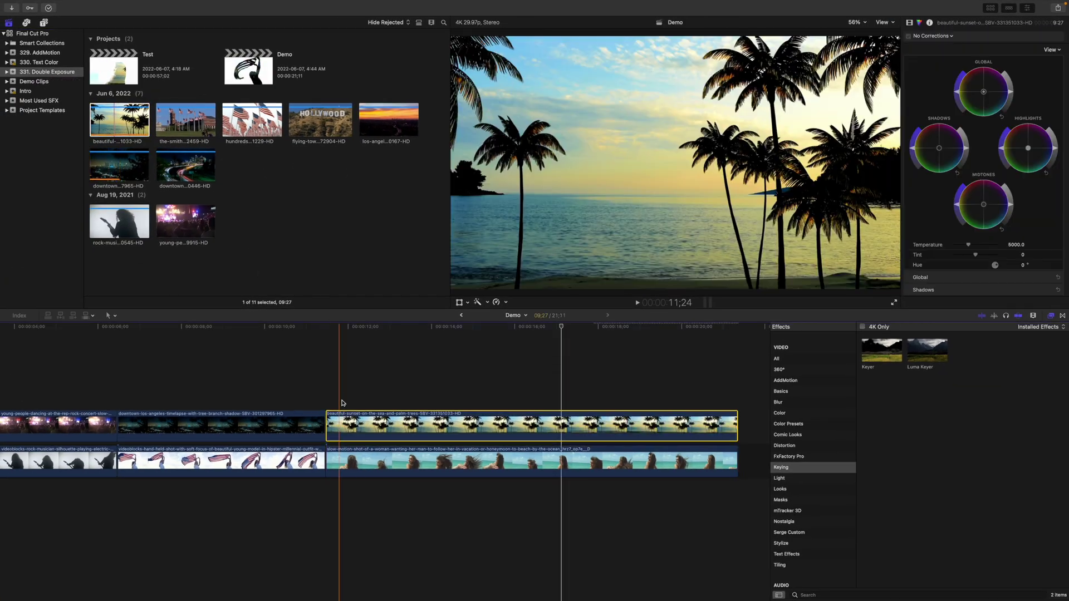
click(909, 22)
click(1016, 46)
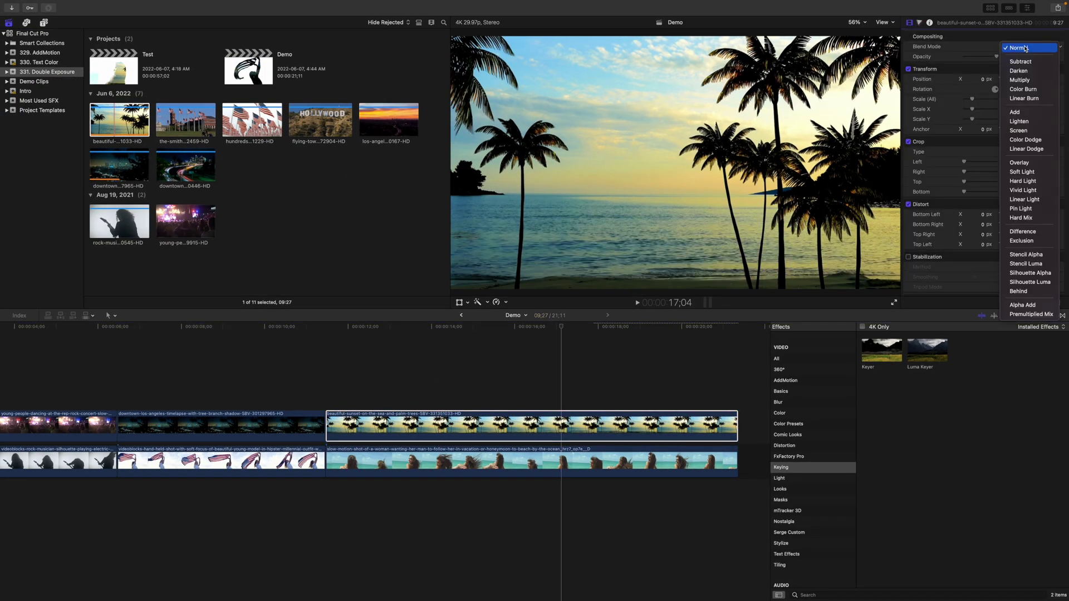
click(1038, 131)
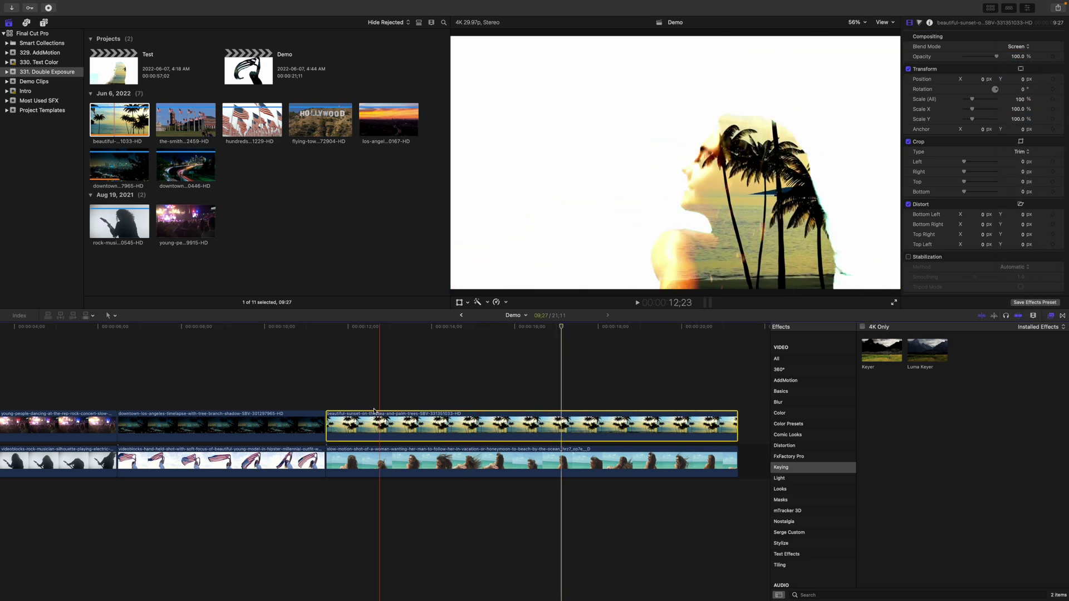